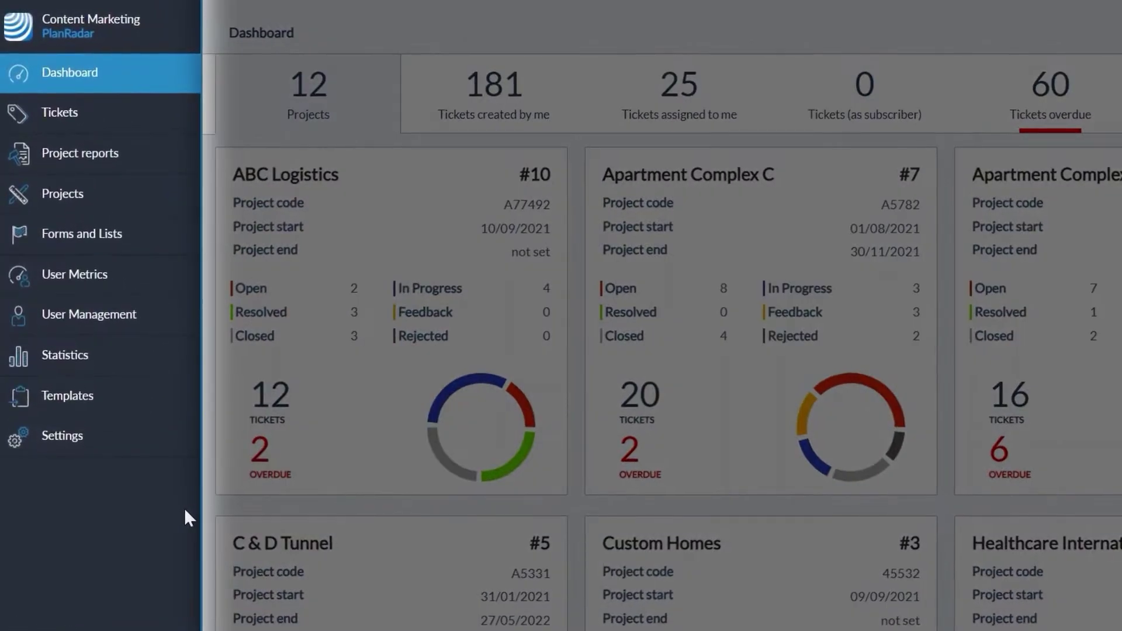
# Start a new role under User Management > Roles and name it Project Leader
pyautogui.click(112, 321)
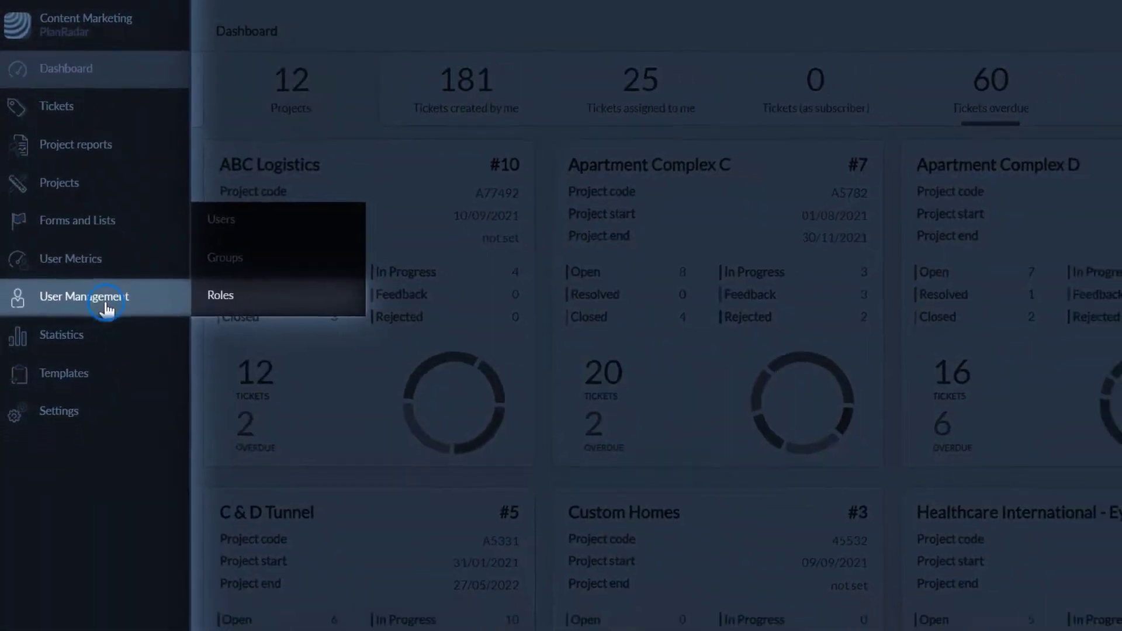
pyautogui.click(219, 292)
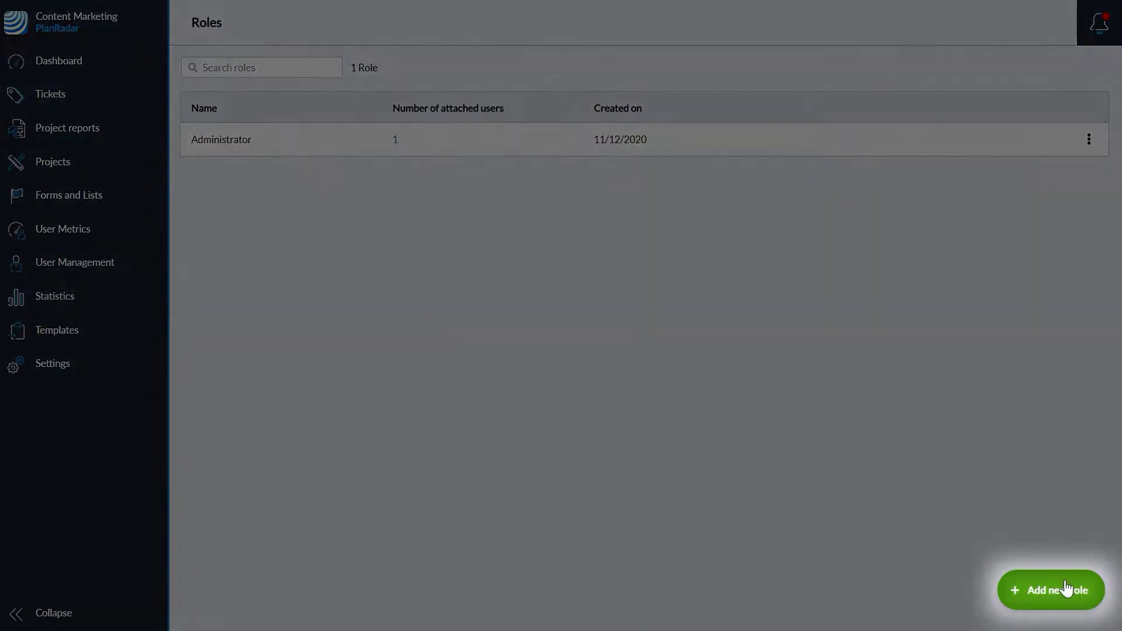
pyautogui.click(1064, 586)
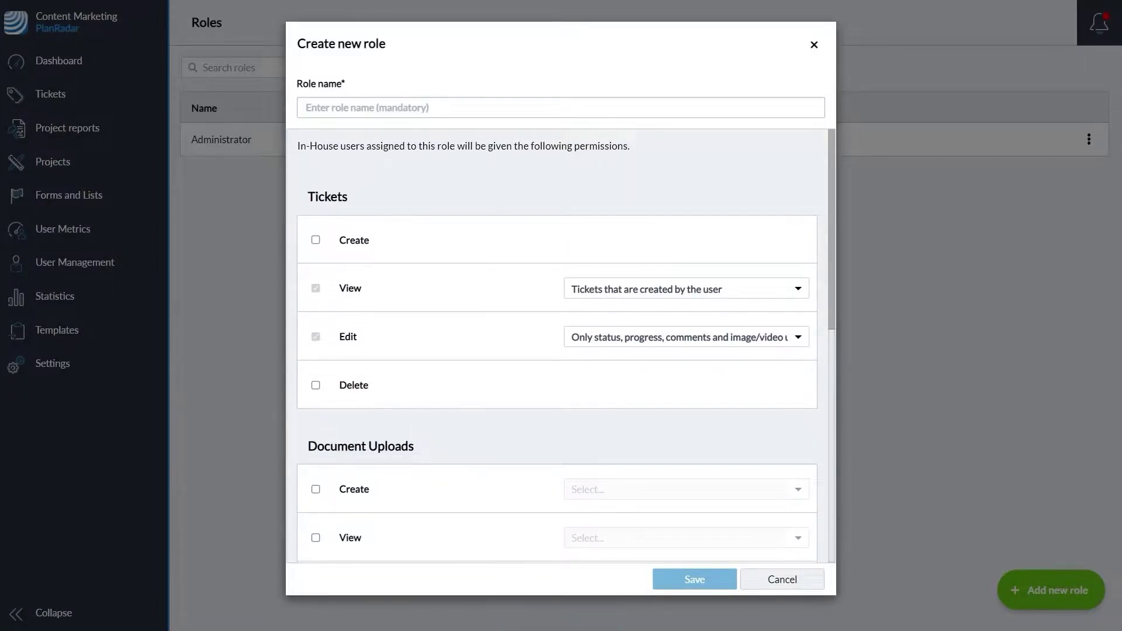
pyautogui.click(327, 107)
pyautogui.write('Project Lea')
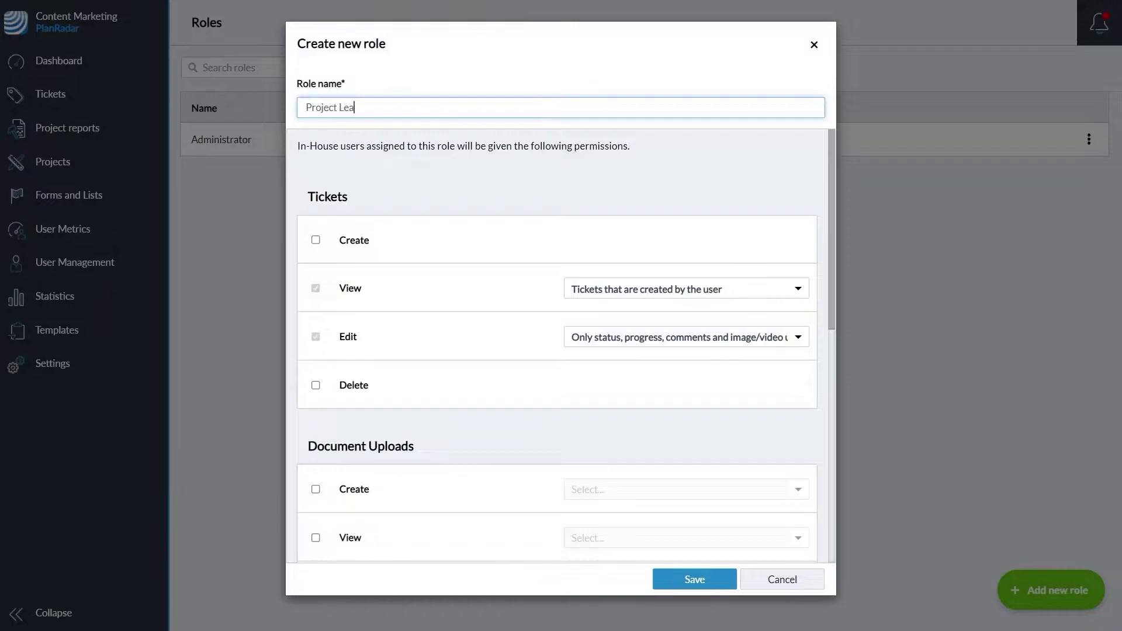
# Let the role create tickets, view and edit all tickets, and delete tickets
pyautogui.click(316, 240)
pyautogui.click(683, 289)
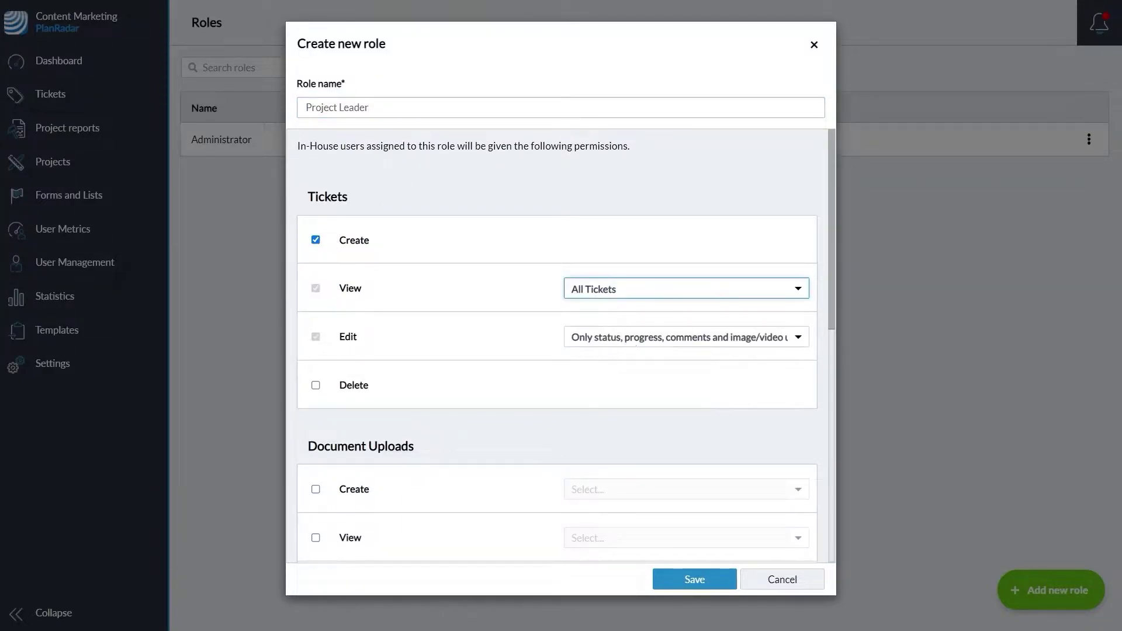
pyautogui.click(583, 310)
pyautogui.click(684, 338)
pyautogui.click(583, 358)
pyautogui.click(315, 385)
# Grant Document uploads creation, viewing all documents, editing and deleting documents, and viewing and editing project details
pyautogui.scroll(-6, 409, 380)
pyautogui.click(316, 139)
pyautogui.click(627, 139)
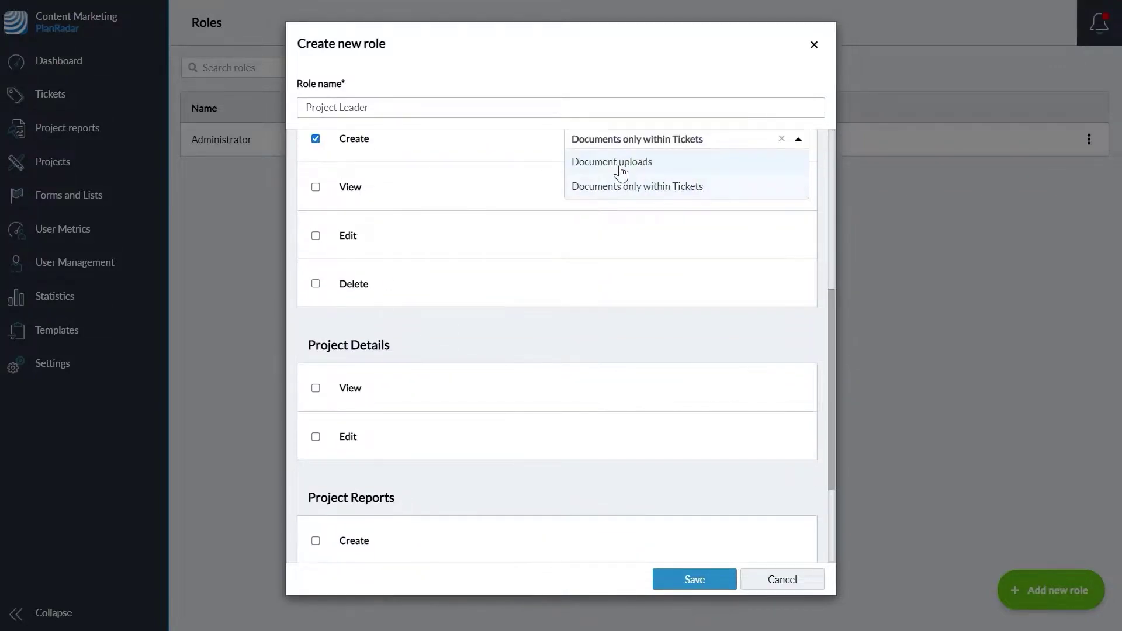
pyautogui.click(618, 169)
pyautogui.click(315, 187)
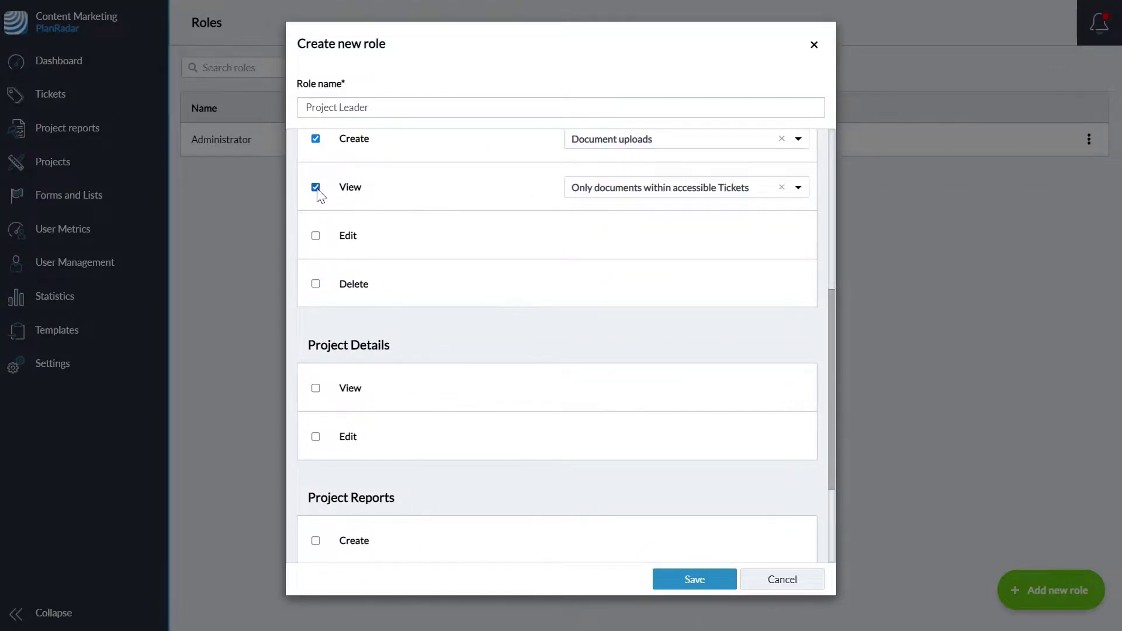
pyautogui.click(637, 193)
pyautogui.click(636, 214)
pyautogui.click(315, 236)
pyautogui.click(316, 284)
pyautogui.click(315, 388)
pyautogui.click(316, 437)
# Allow creating project reports, viewing all submitted reports, editing titles only, and deleting all submitted reports
pyautogui.scroll(-3, 422, 447)
pyautogui.click(315, 384)
pyautogui.click(631, 435)
pyautogui.click(640, 459)
pyautogui.click(316, 480)
pyautogui.click(602, 482)
pyautogui.click(606, 506)
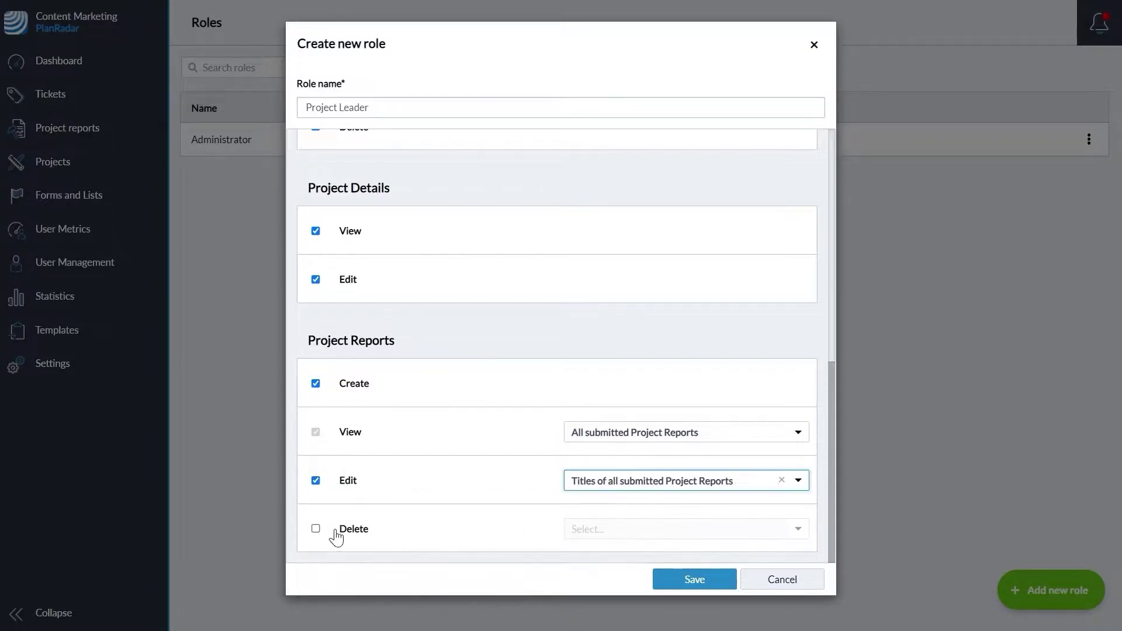
pyautogui.click(328, 529)
pyautogui.click(594, 529)
pyautogui.click(608, 553)
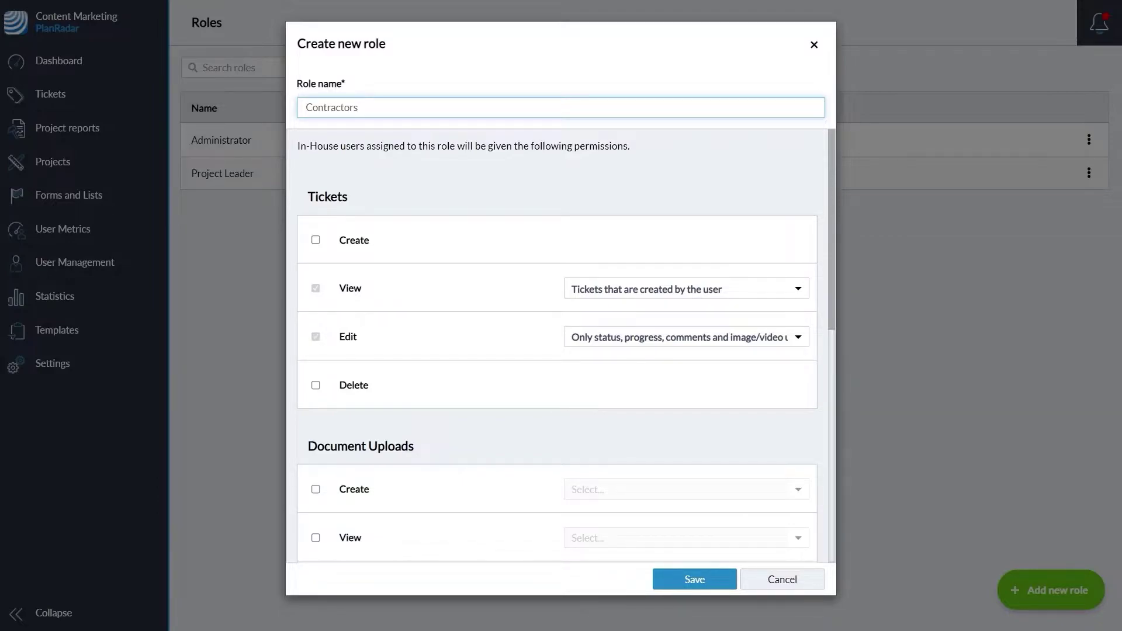
# Let Contractors create tickets, view only assigned tickets, and view documents within accessible tickets
pyautogui.click(316, 241)
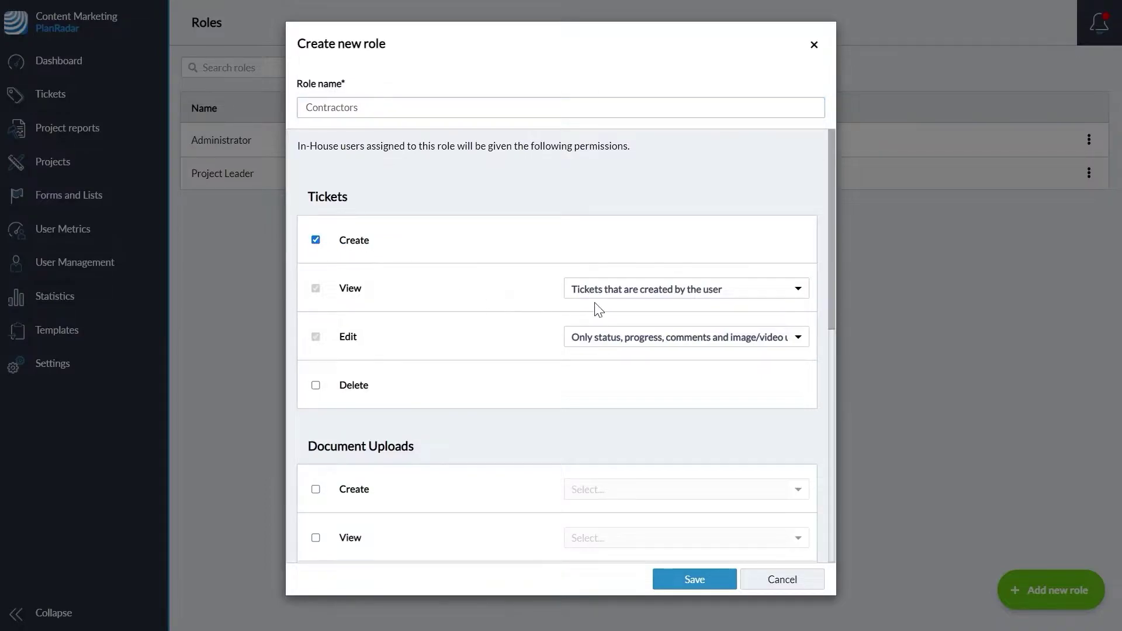
pyautogui.click(617, 297)
pyautogui.click(640, 402)
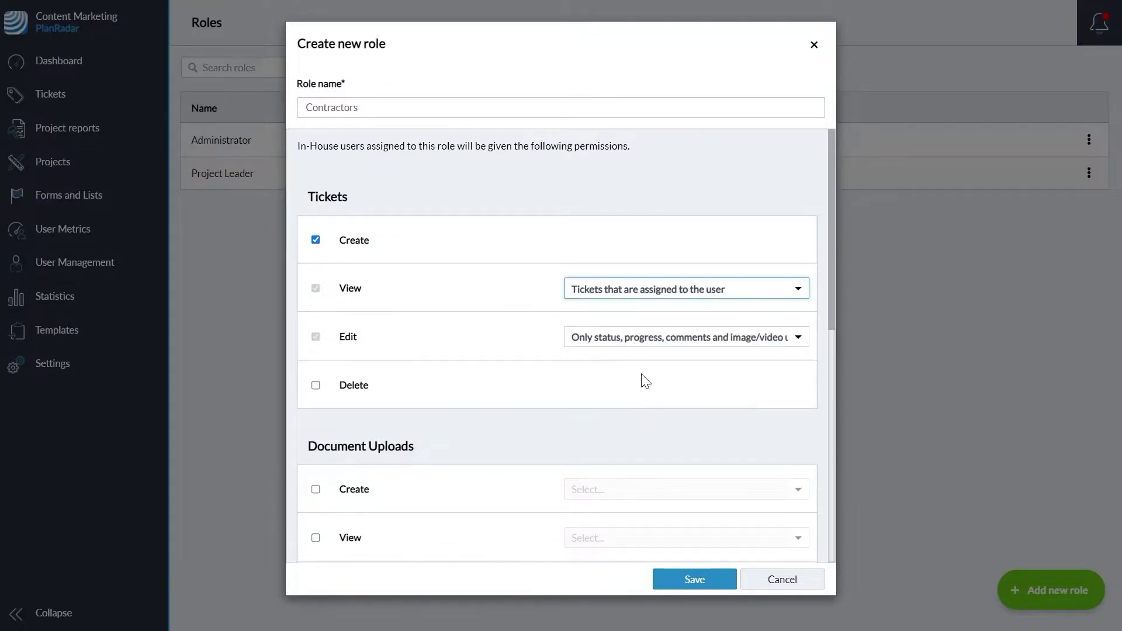
pyautogui.scroll(-3, 573, 427)
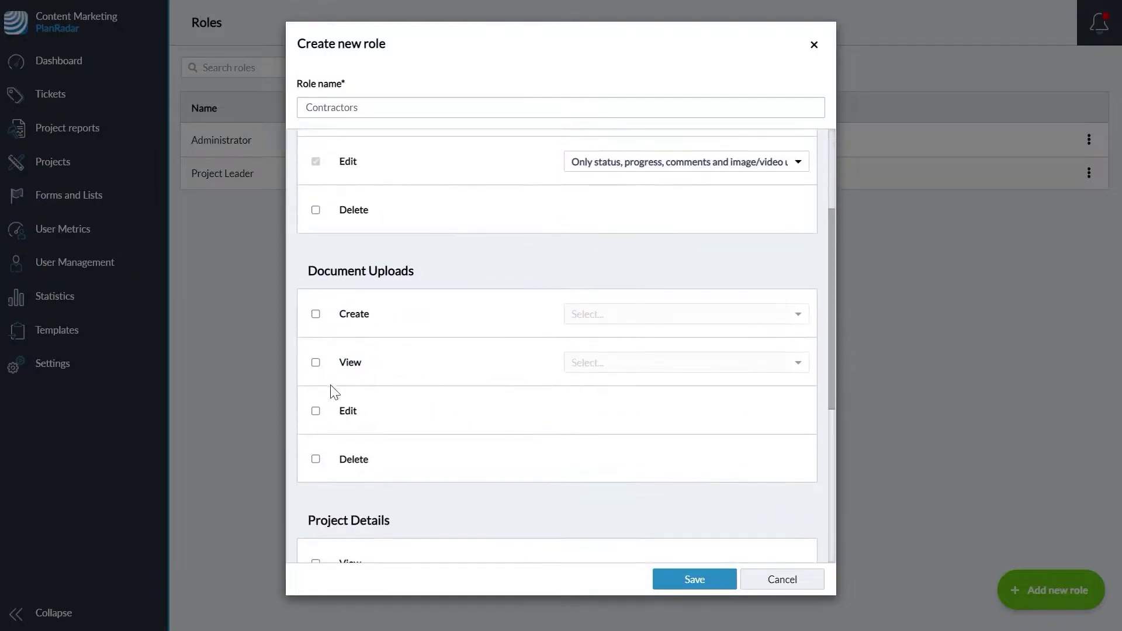
pyautogui.click(316, 363)
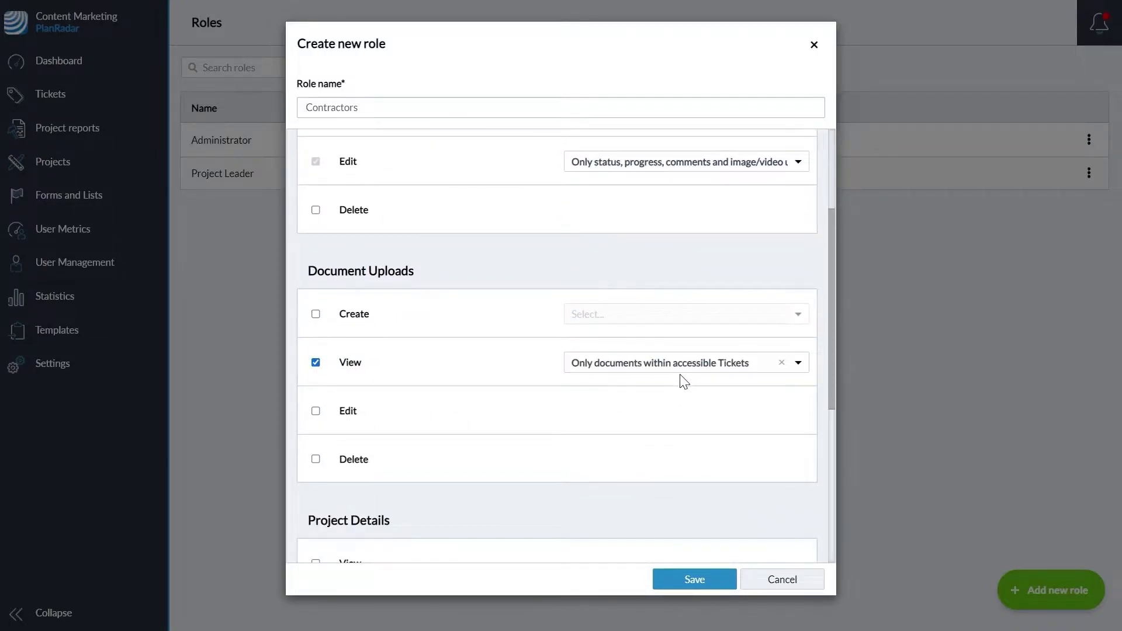
pyautogui.click(659, 372)
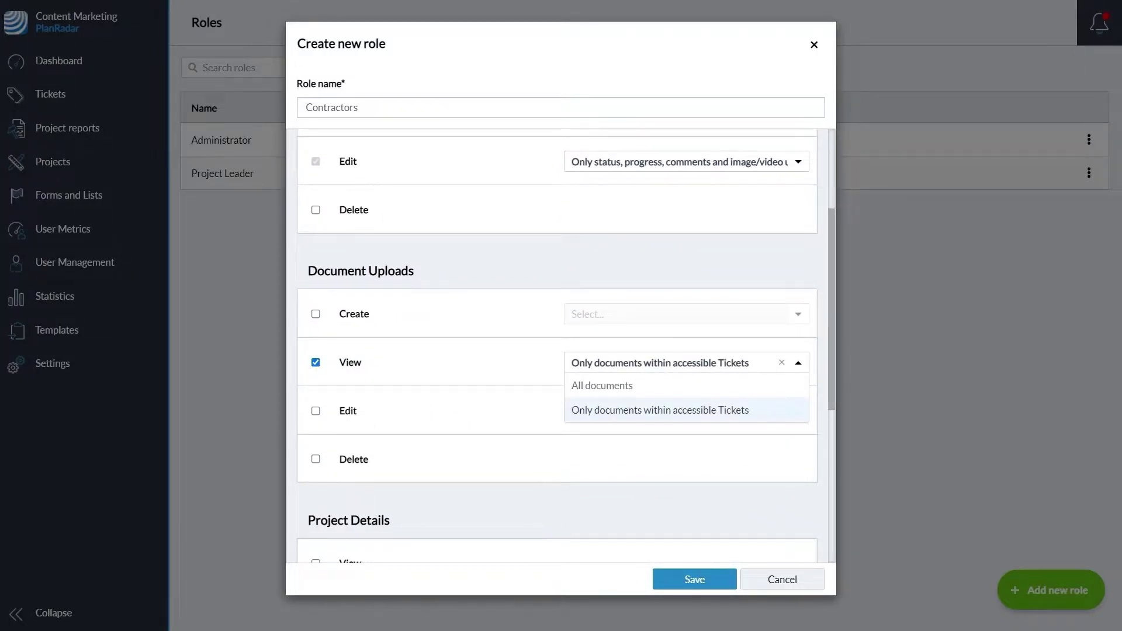
pyautogui.click(494, 370)
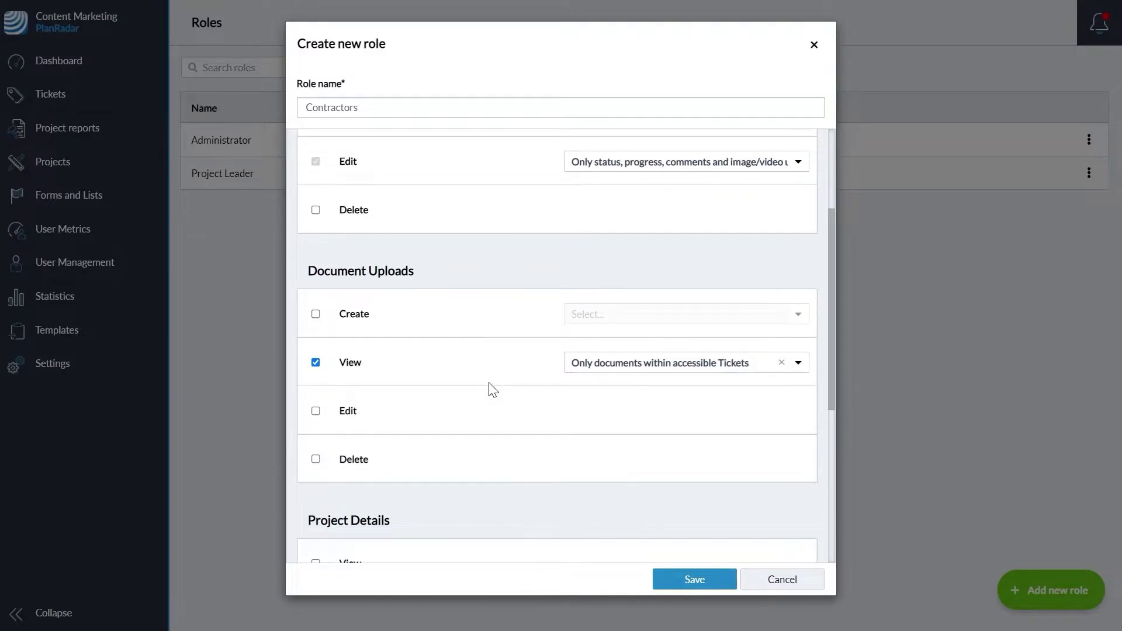
# Review the remaining permissions and save the Contractors role
pyautogui.scroll(-1, 491, 392)
pyautogui.scroll(-2, 490, 393)
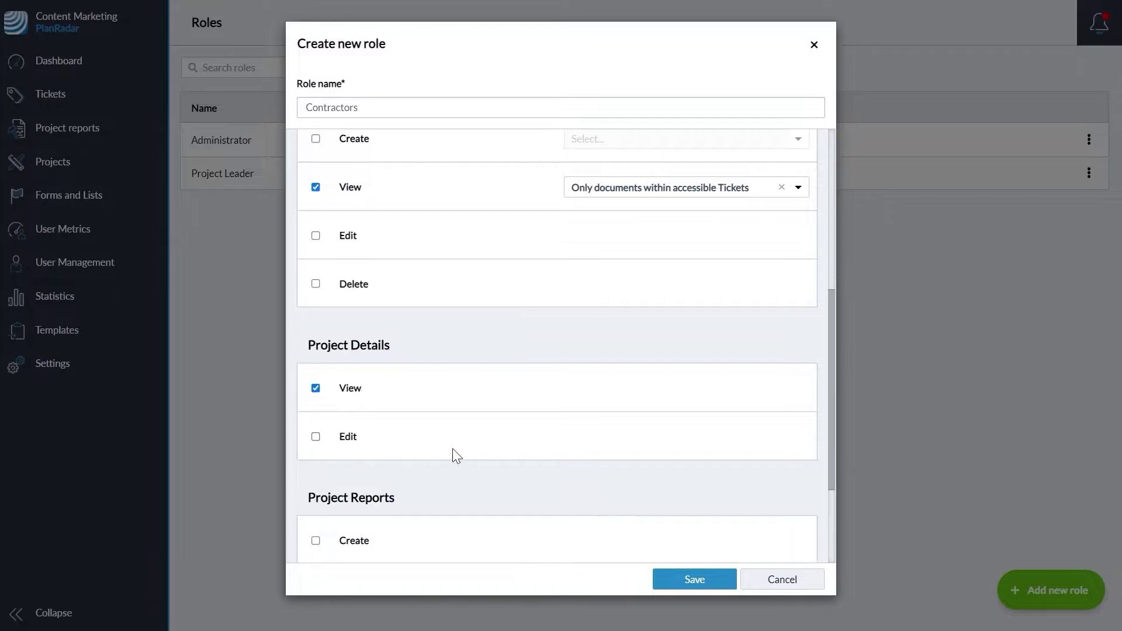
pyautogui.scroll(-2, 455, 455)
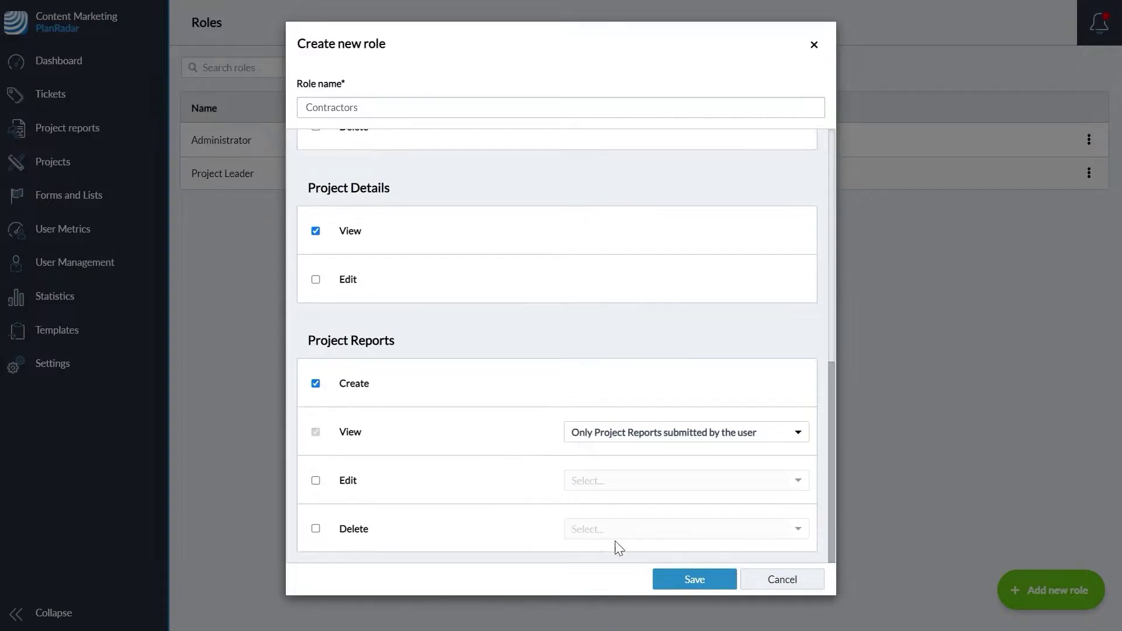
pyautogui.click(699, 581)
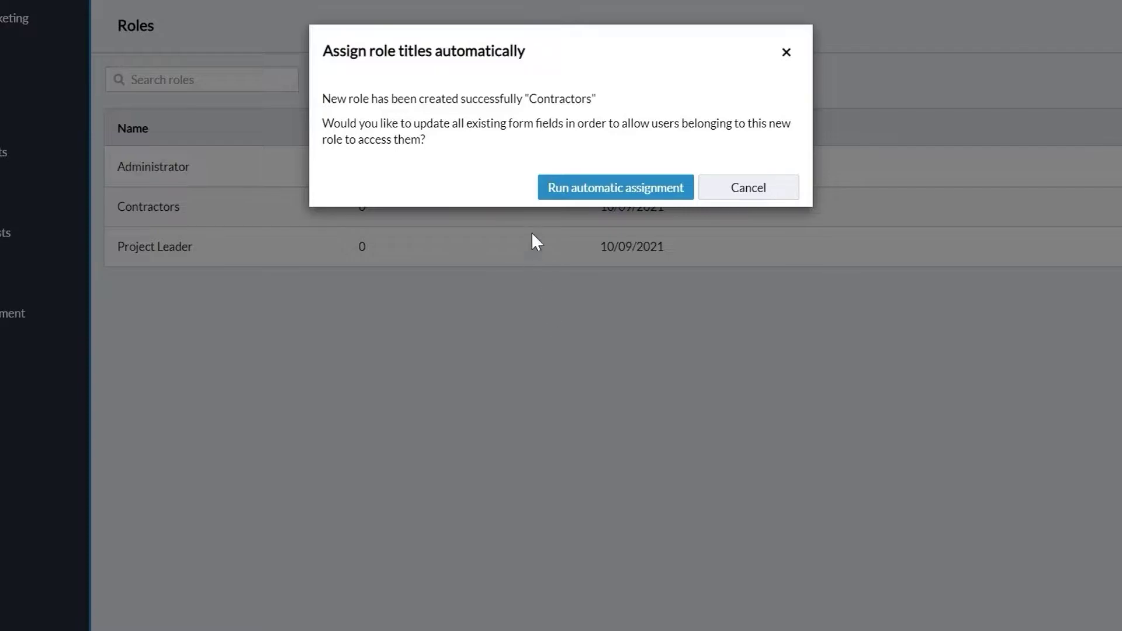
# Run automatic assignment of existing form fields for Contractors, then check the Project Leader role's actions menu
pyautogui.click(562, 188)
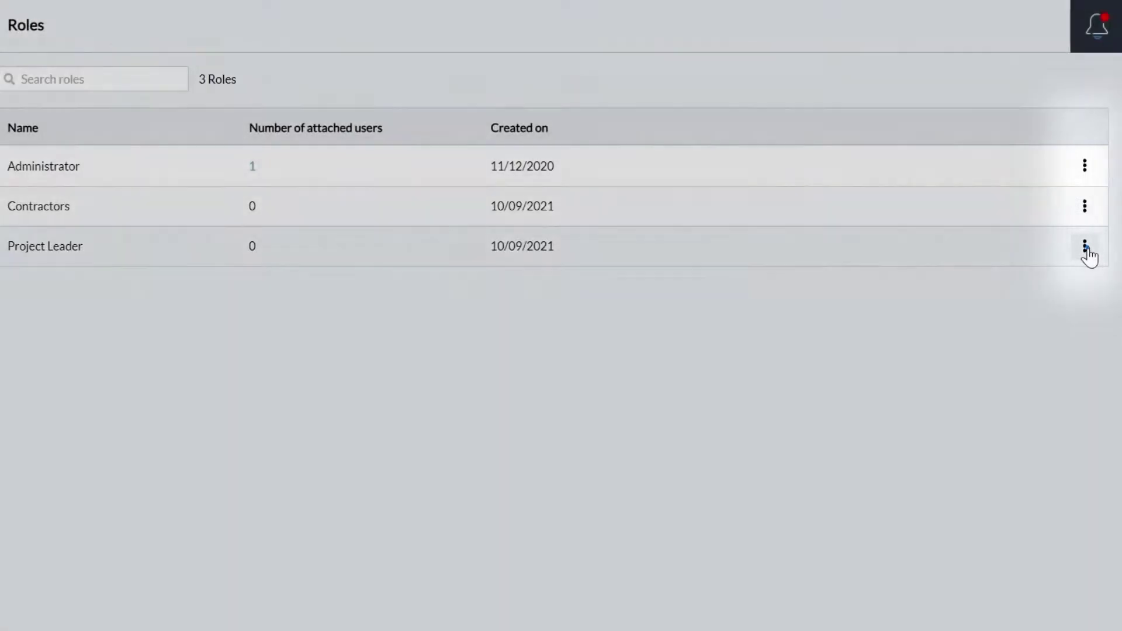
pyautogui.click(1087, 250)
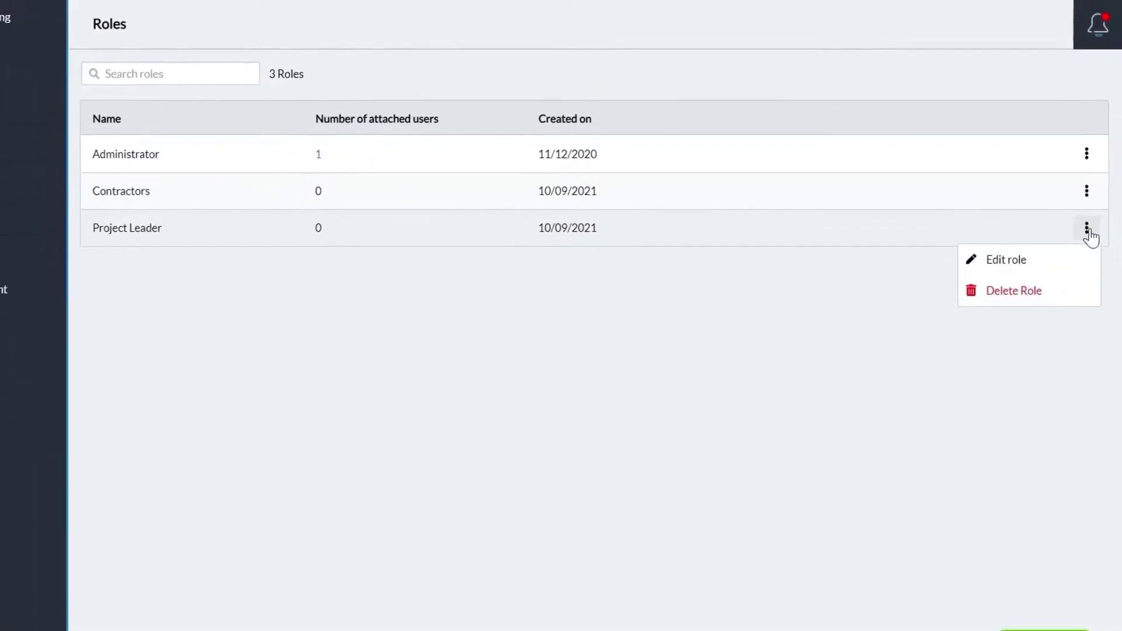
pyautogui.click(1089, 210)
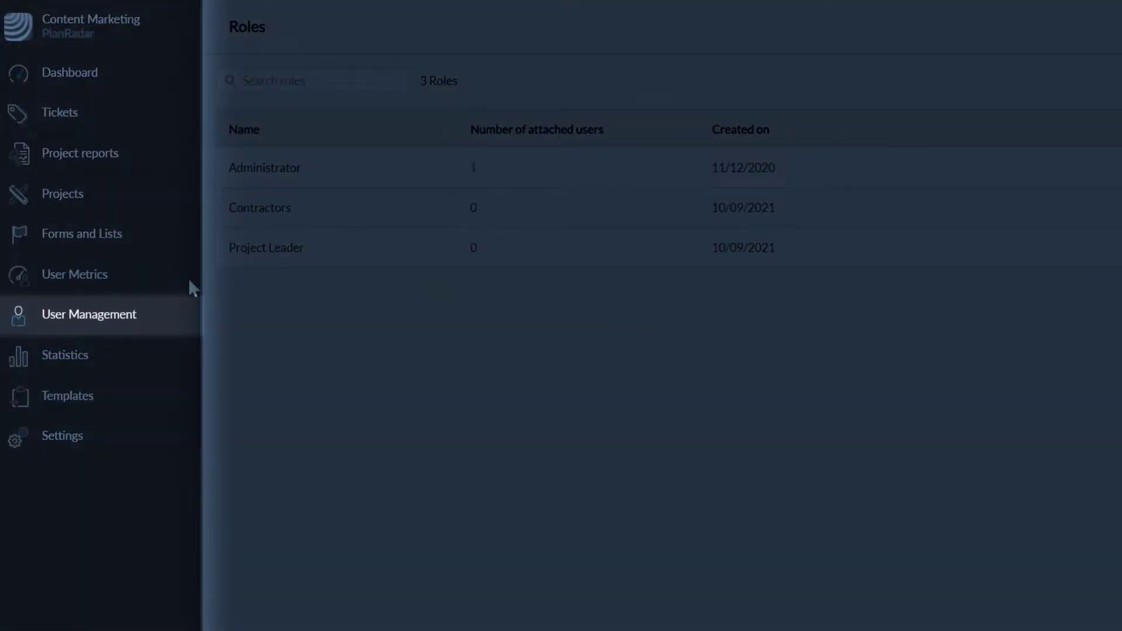
# From the Users list, start a new invitation and preview the Watcher type's permissions
pyautogui.moveTo(110, 315)
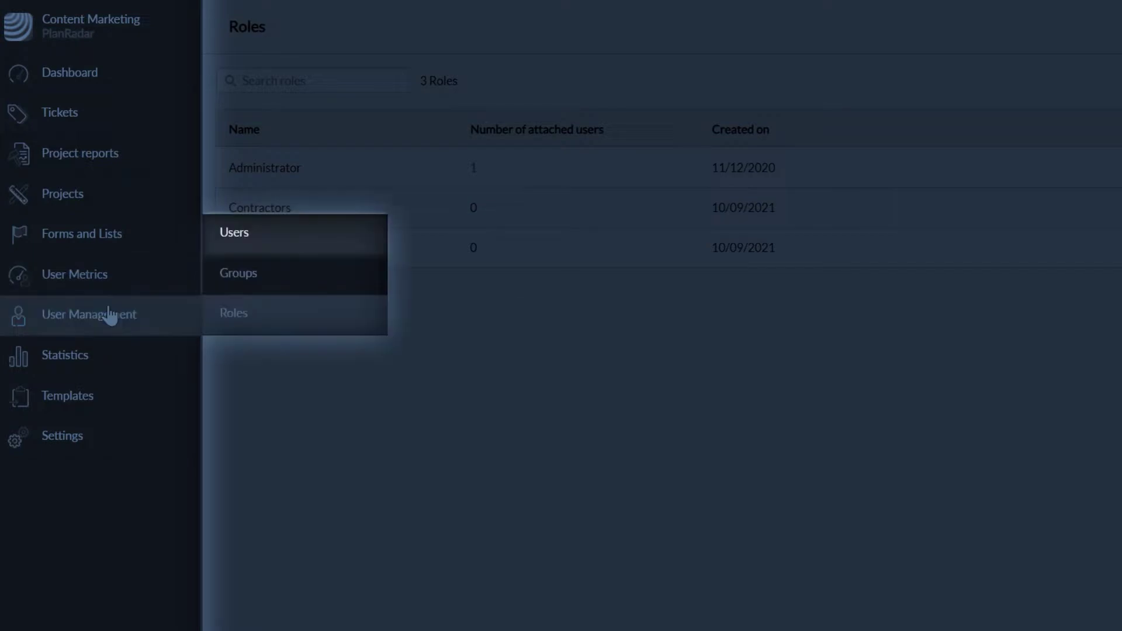
pyautogui.click(263, 236)
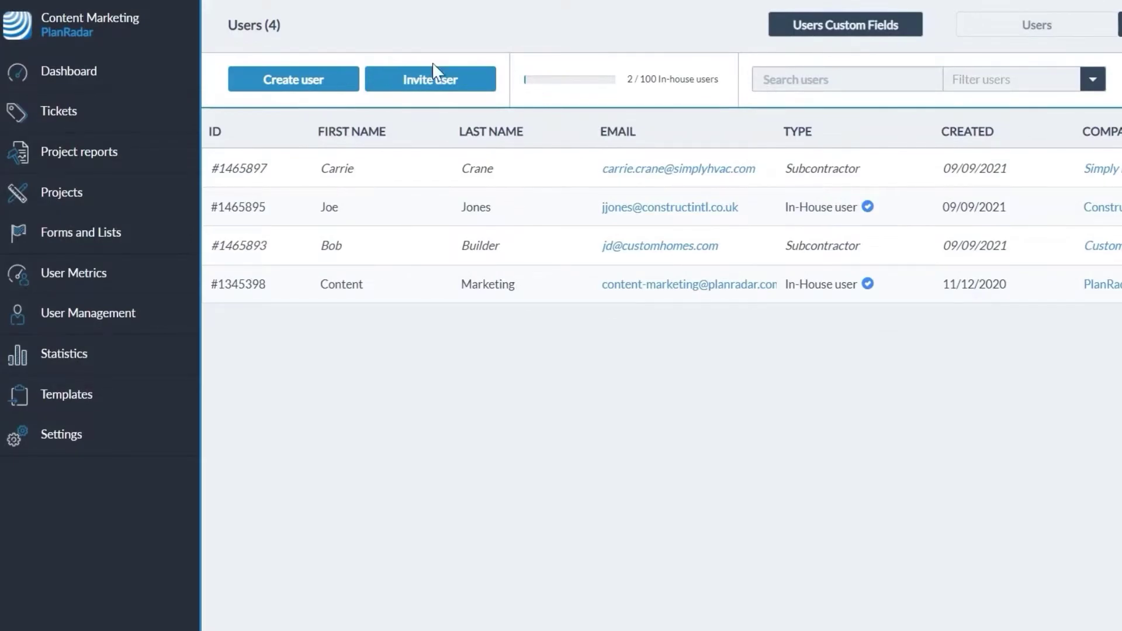
pyautogui.click(435, 76)
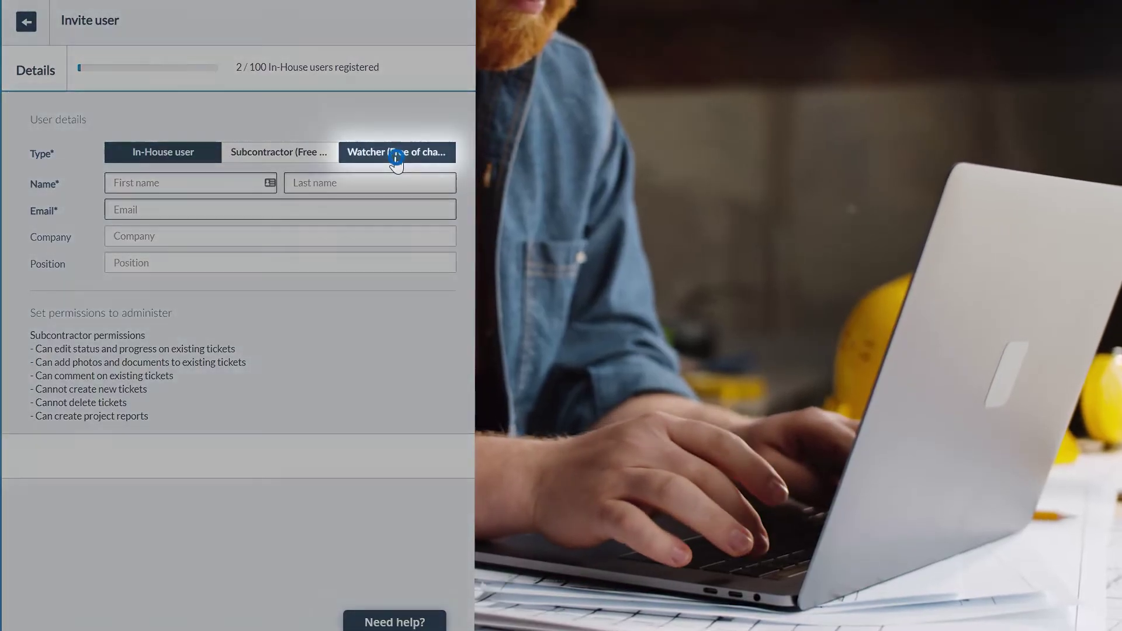
pyautogui.click(395, 155)
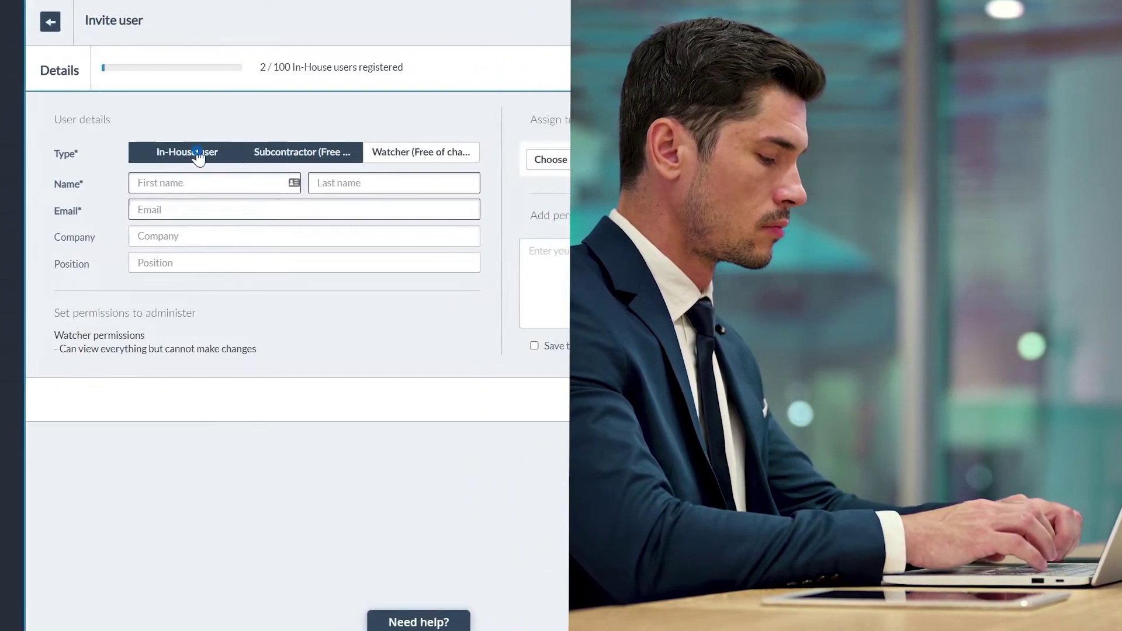
# Make the invitee an In-House user, enter their first name, last name and e-mail, and grant API Access
pyautogui.click(178, 152)
pyautogui.write('Flo')
pyautogui.click(537, 182)
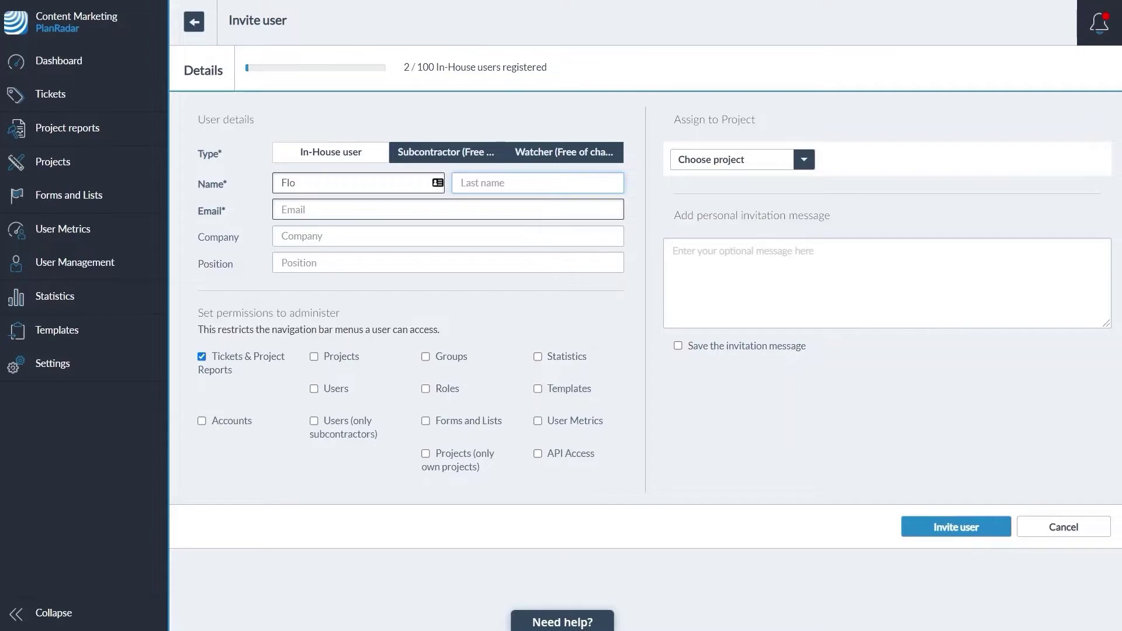
pyautogui.click(350, 209)
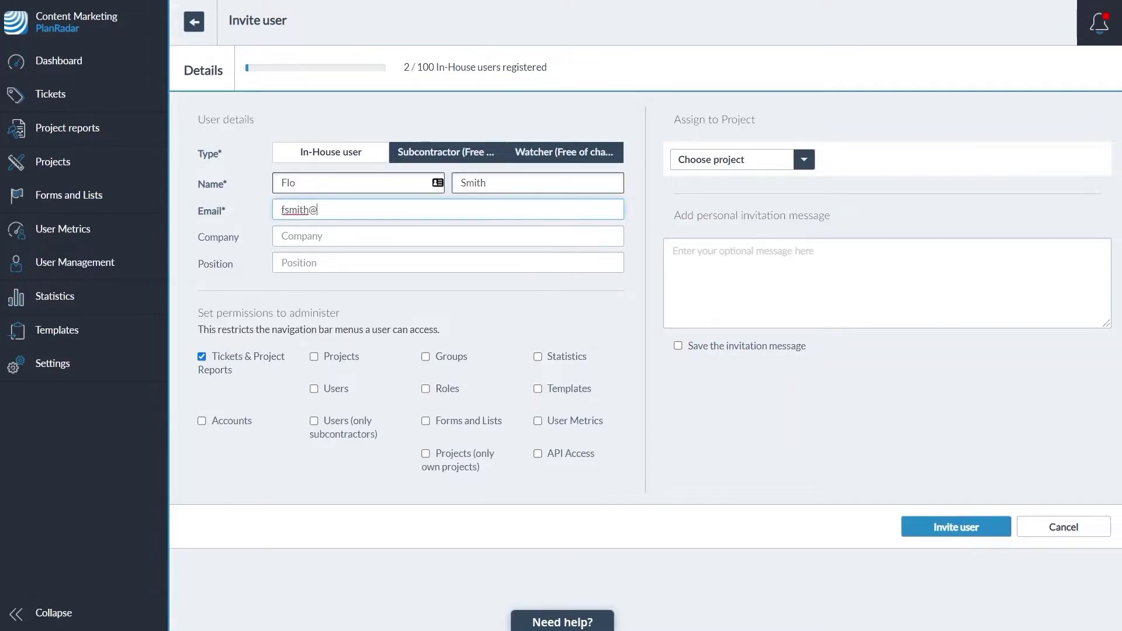
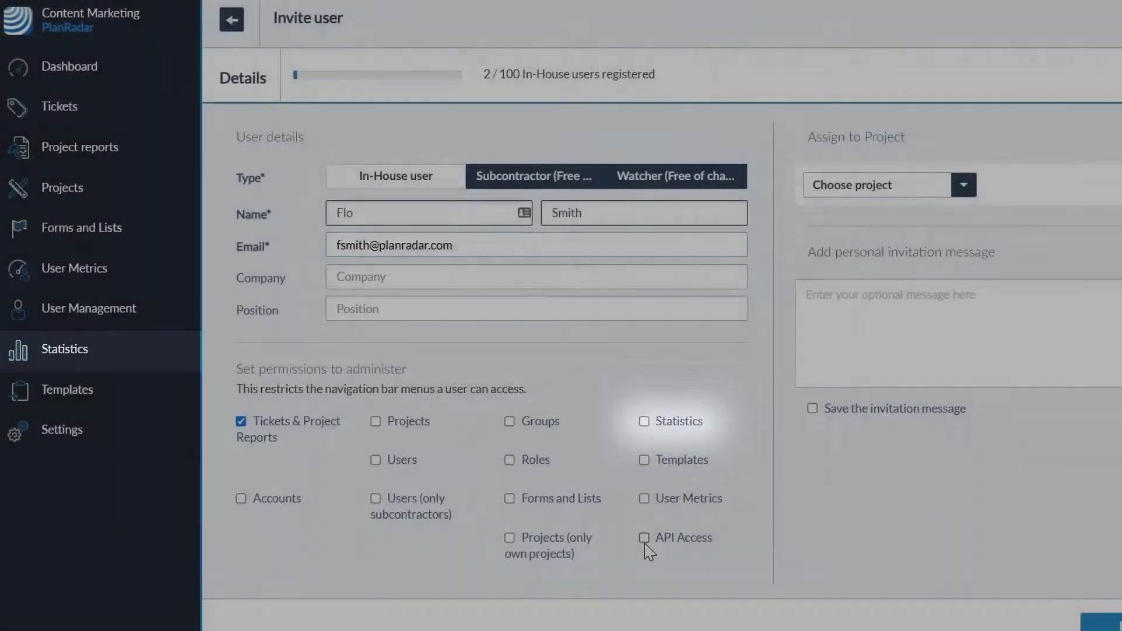
pyautogui.click(644, 538)
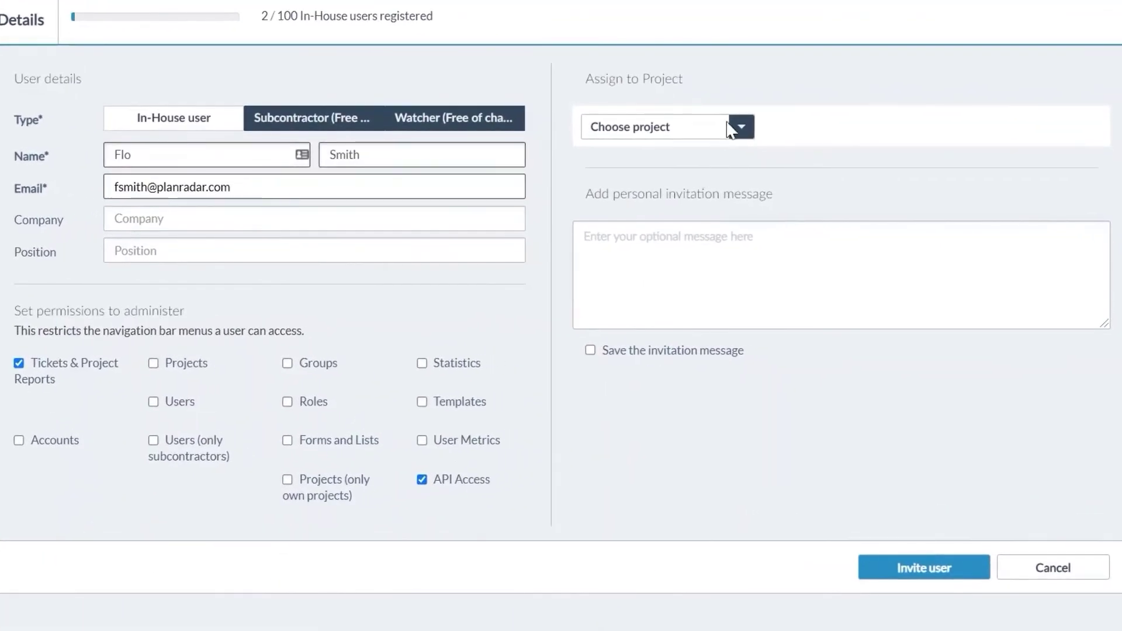
# Assign the invitee to project ABC Logistics with the Project Leader role
pyautogui.click(740, 130)
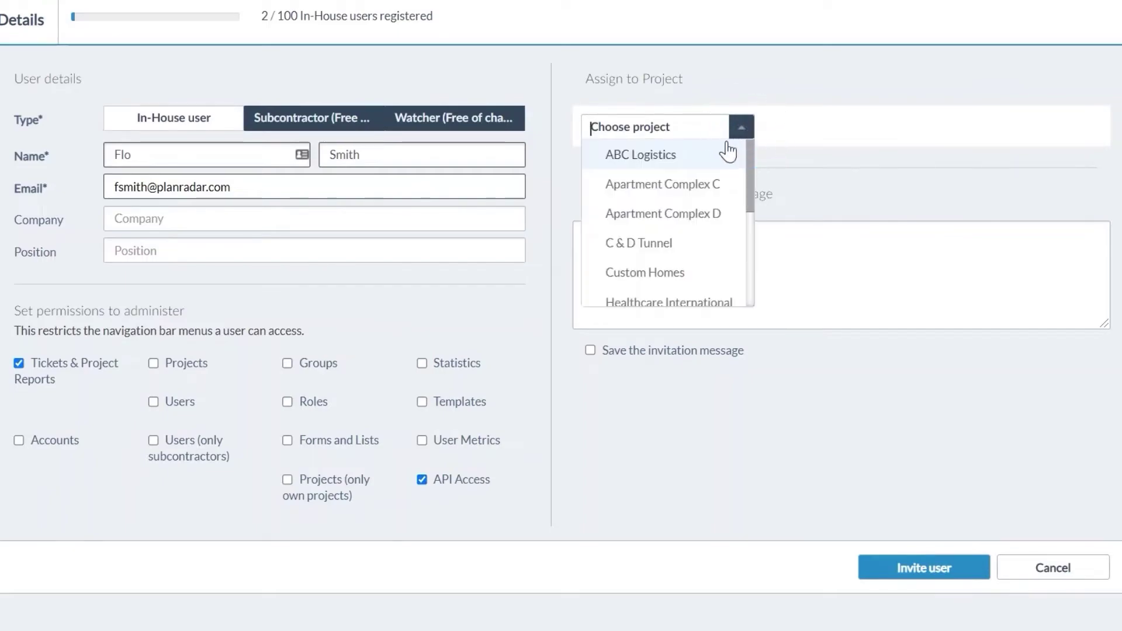
pyautogui.click(717, 152)
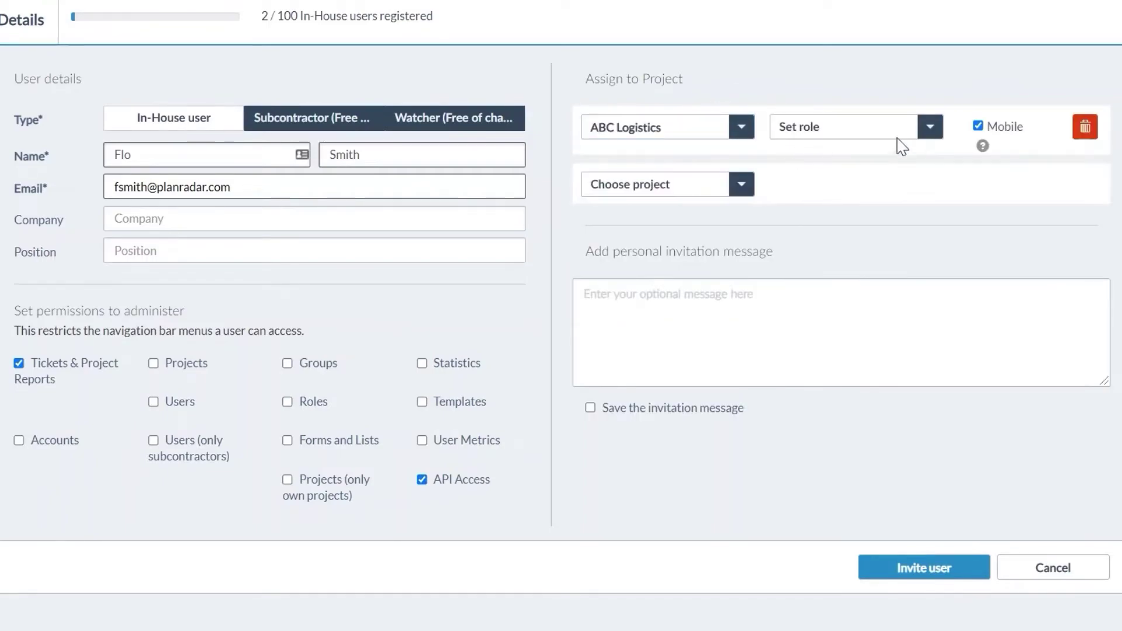
pyautogui.click(930, 133)
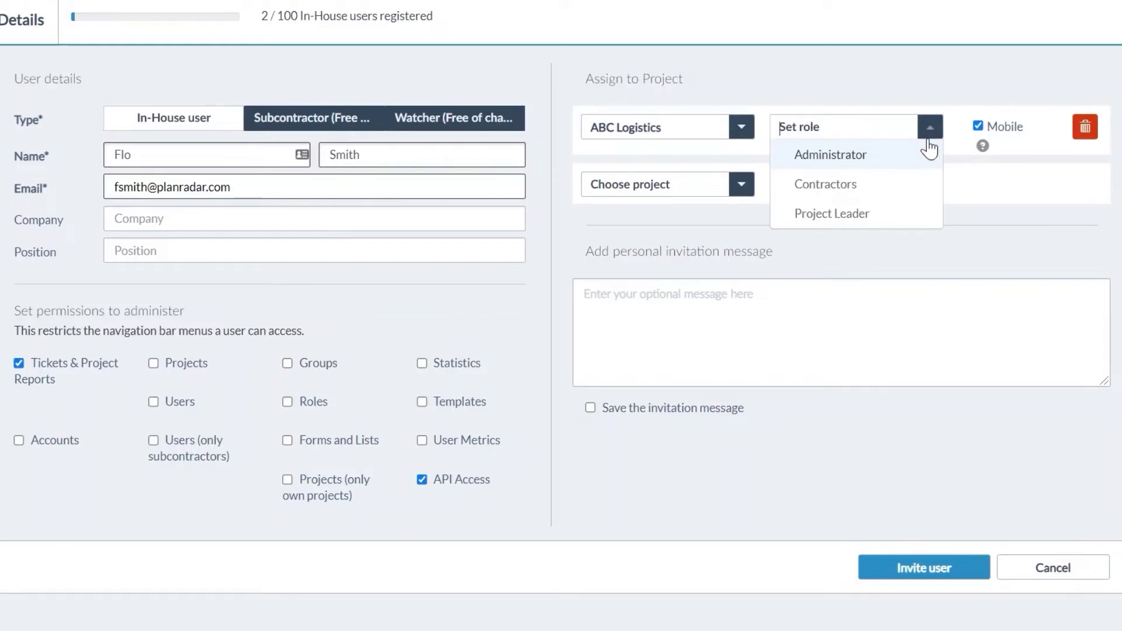
pyautogui.click(902, 214)
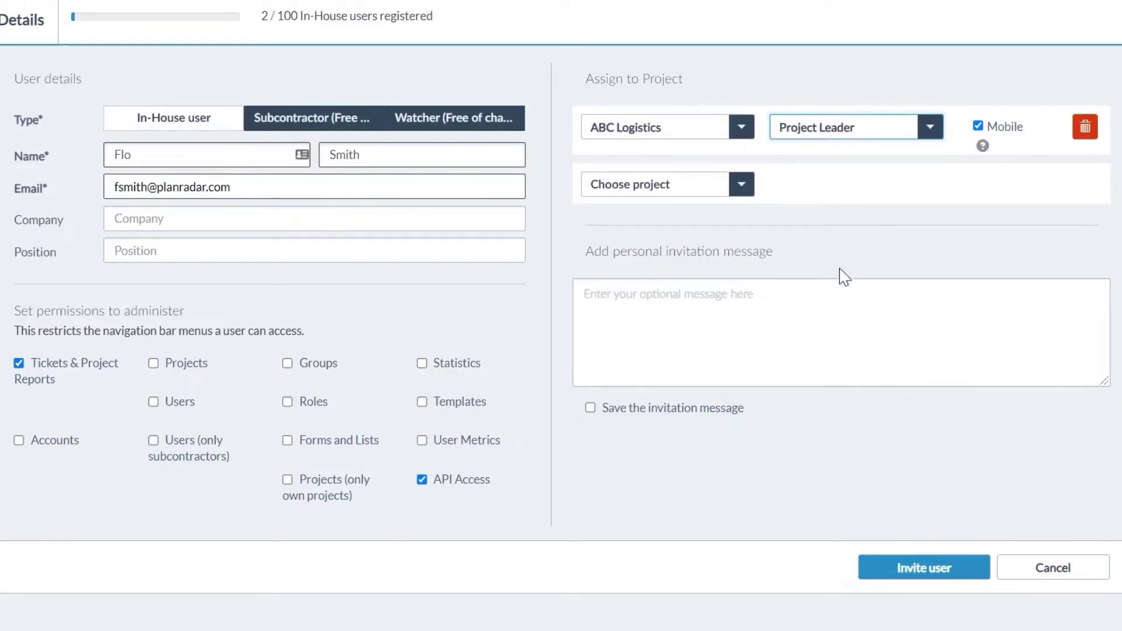
# Paste a welcome message, save it for future invites, and send the invitation
pyautogui.click(702, 327)
pyautogui.write('Hi- Join Our Team On PlanRadar!')
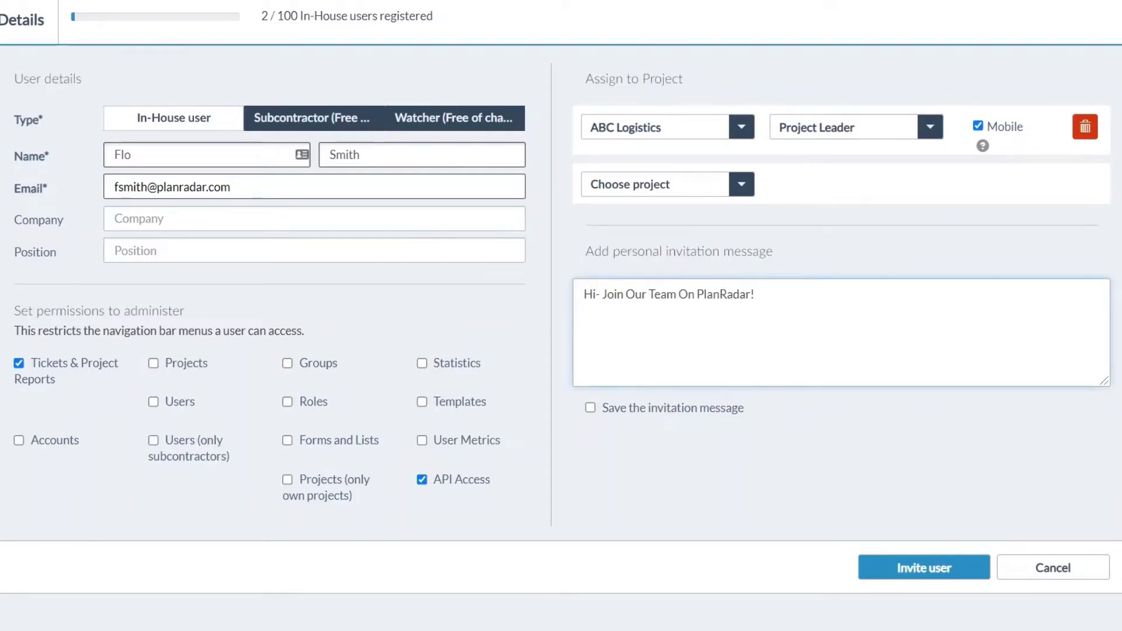
pyautogui.click(591, 408)
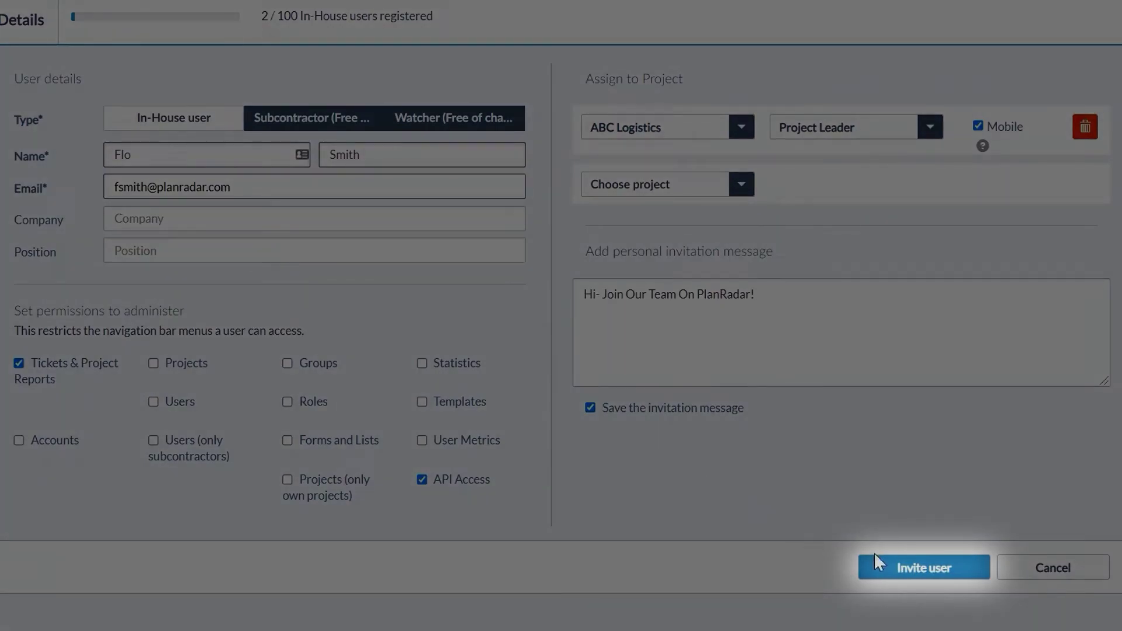
pyautogui.click(911, 567)
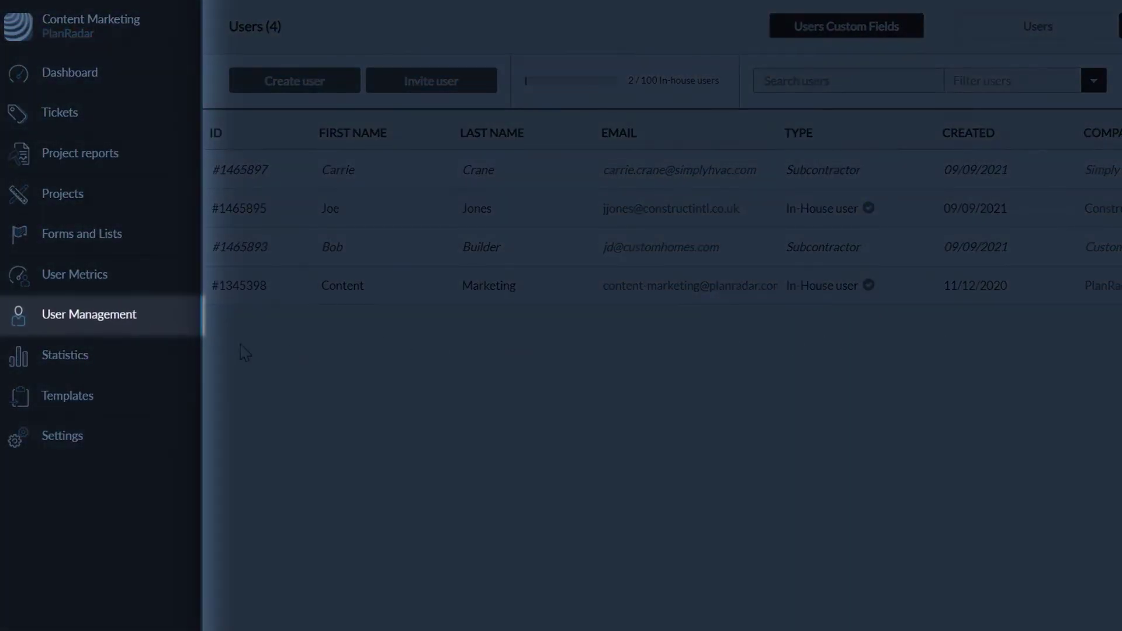
# Create a 'Project Managers' group with a chosen leader and an added member, and save it
pyautogui.moveTo(127, 326)
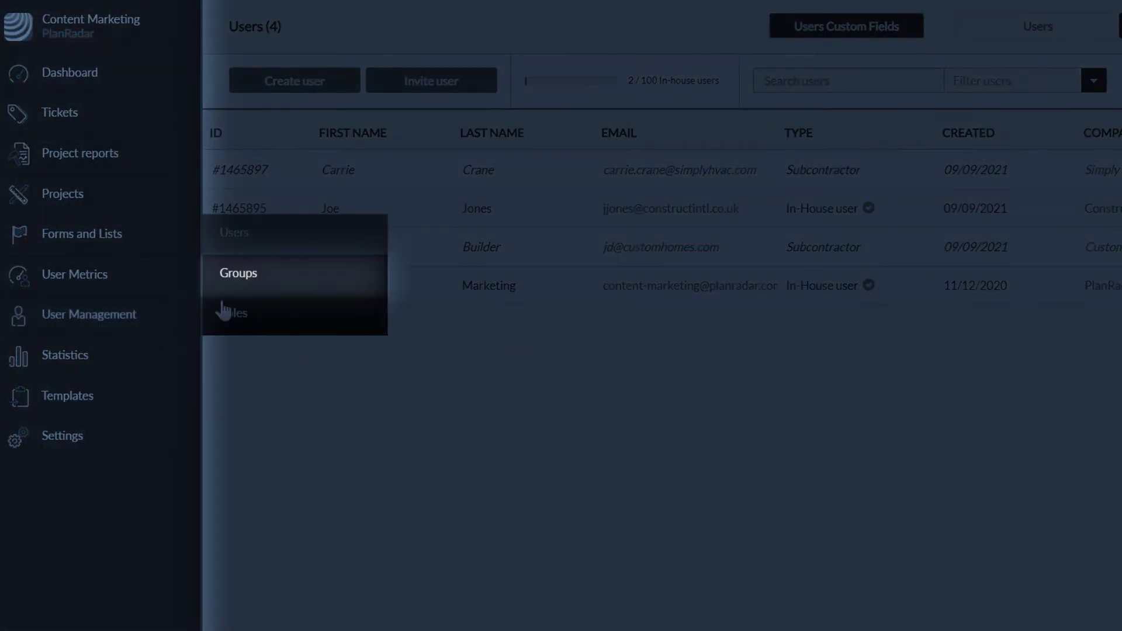
pyautogui.click(257, 285)
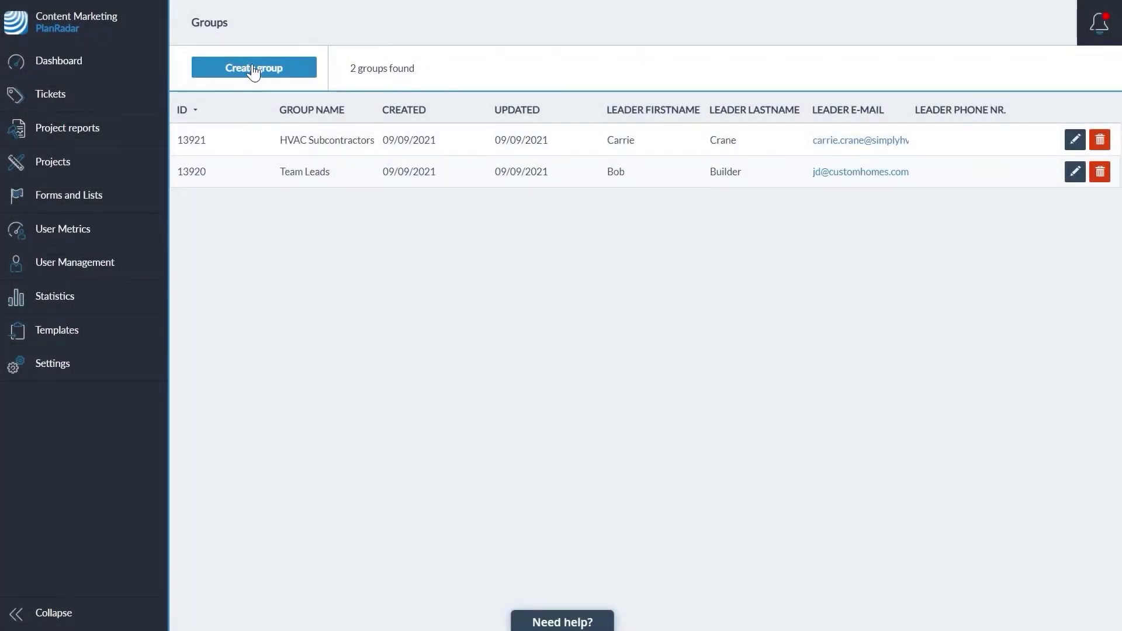
pyautogui.click(253, 67)
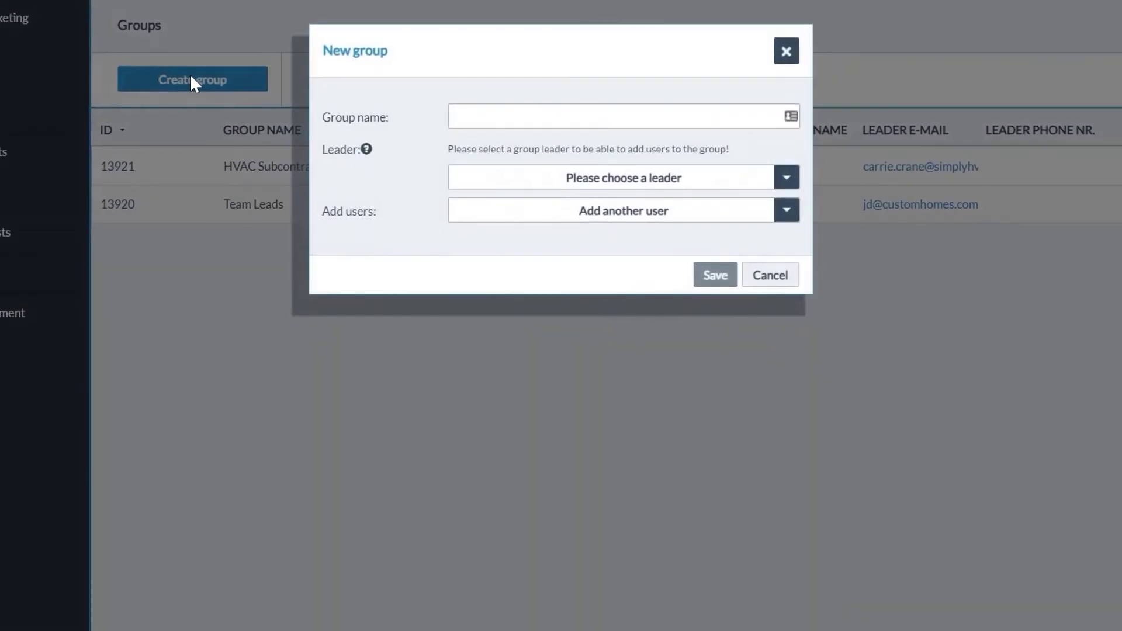
pyautogui.click(613, 116)
pyautogui.write('Project Managers')
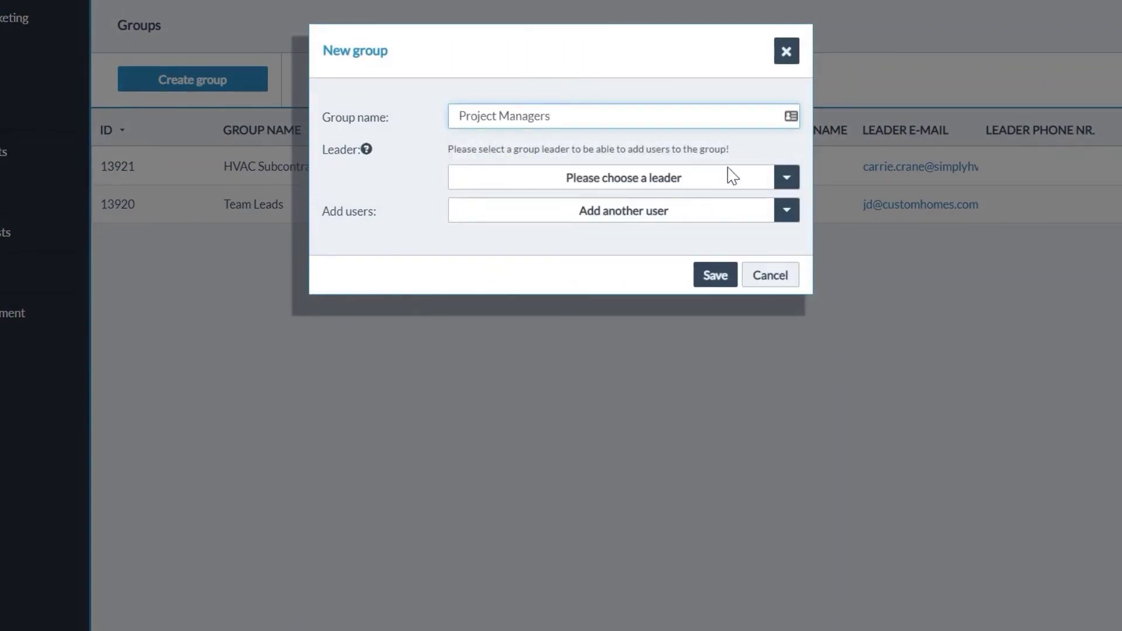
pyautogui.click(784, 182)
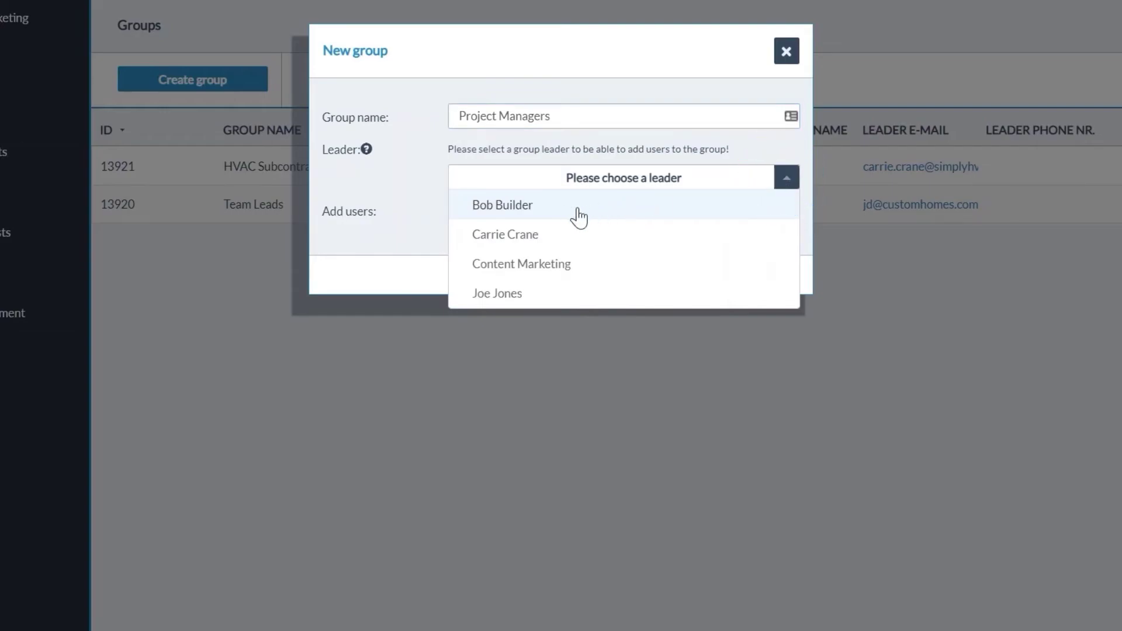
pyautogui.click(570, 211)
pyautogui.click(785, 182)
pyautogui.click(638, 205)
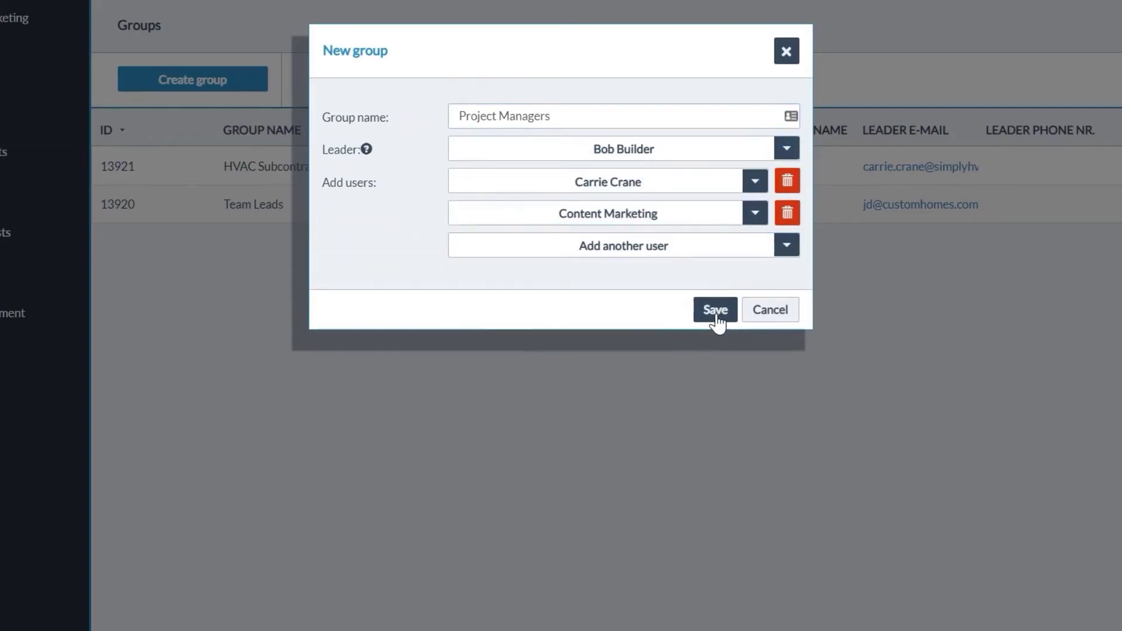
pyautogui.click(717, 313)
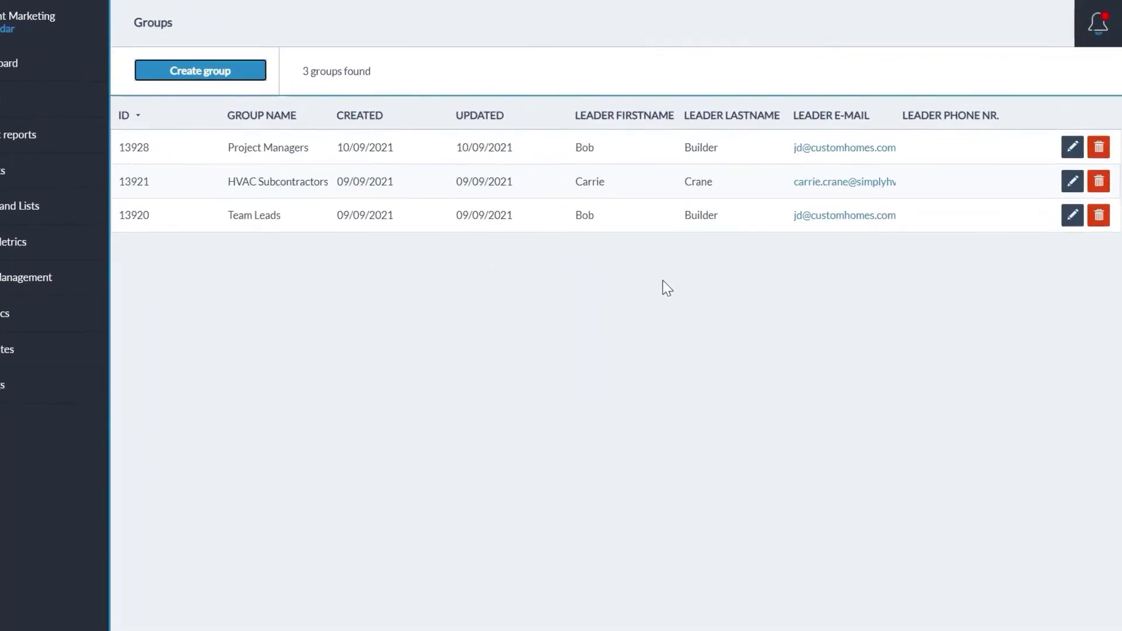